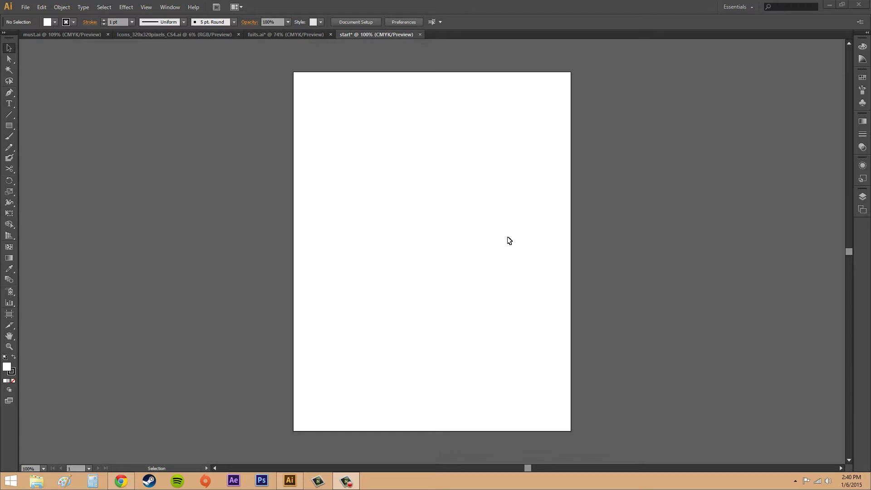
- Draw a rectangle across the artboard's right edge, then return to the Selection tool
click(9, 125)
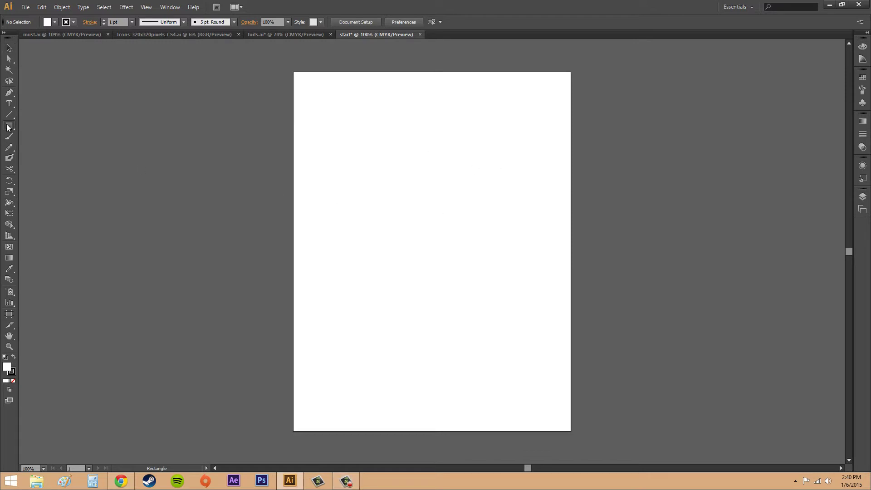
mouse_move(534, 172)
mouse_down()
mouse_move(571, 247)
mouse_move(646, 272)
mouse_up()
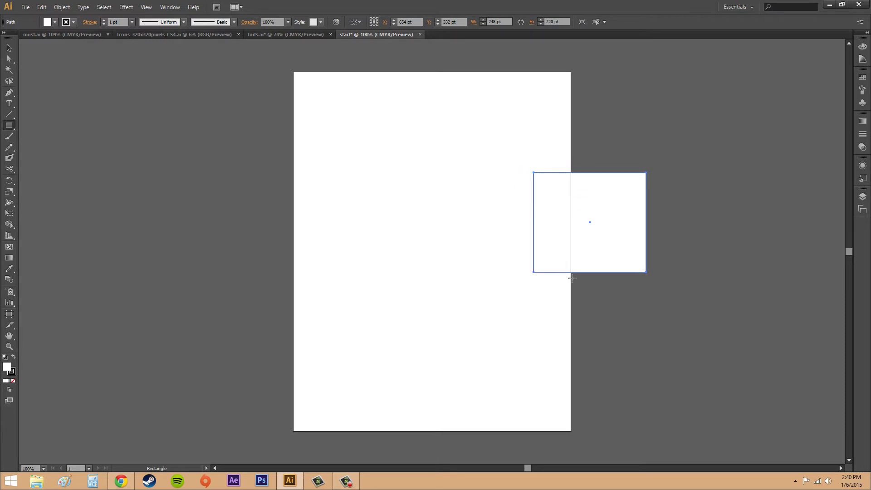
click(9, 48)
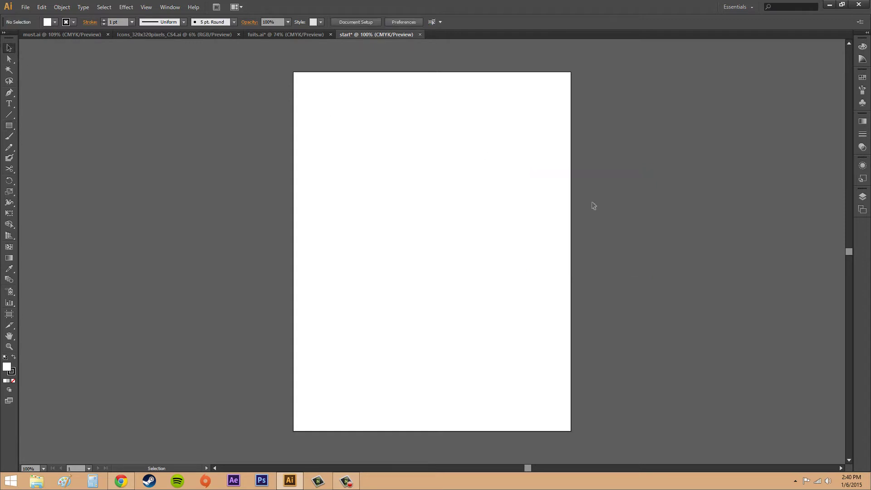
- Set the fill colour to CMYK Blue from the swatches
click(54, 22)
click(55, 40)
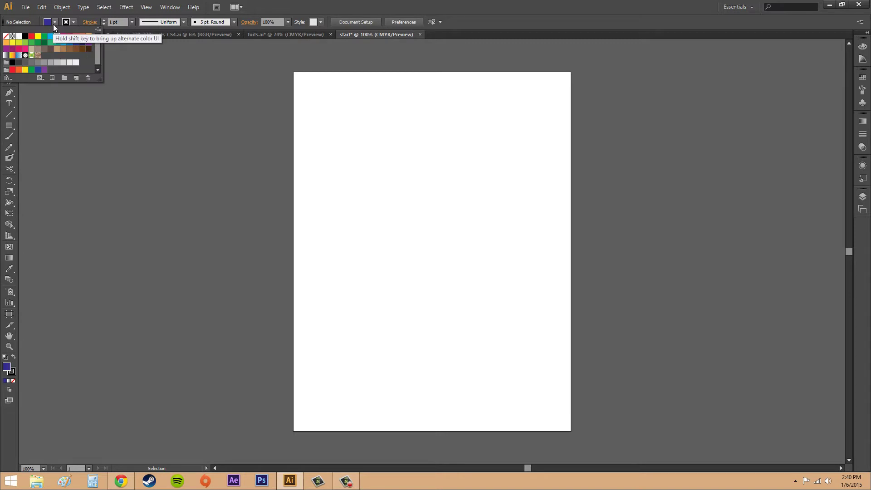
click(55, 22)
- Draw a blue rectangle over the artboard edge, cancel the Rectangle dialog, then delete it
click(9, 125)
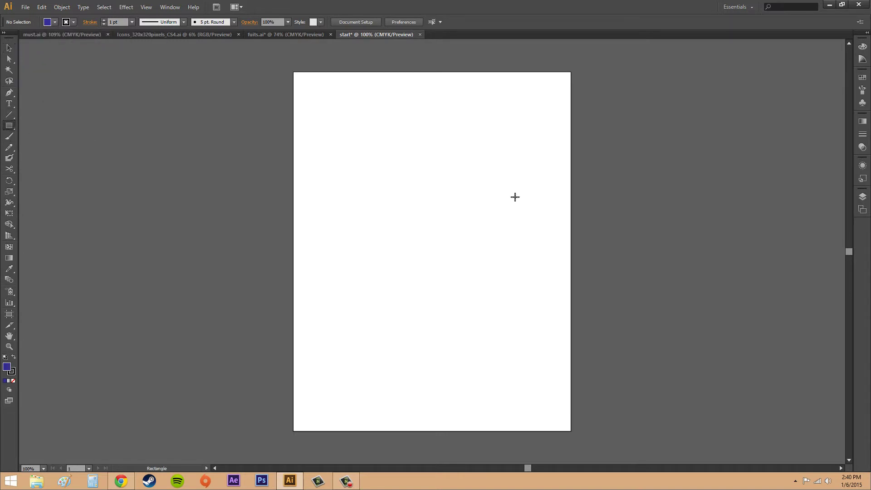
drag(541, 176, 615, 263)
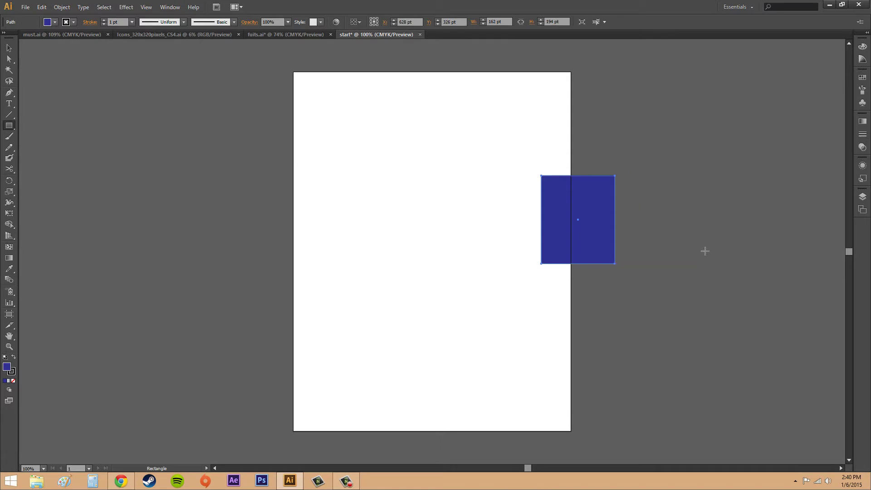
click(705, 251)
click(446, 267)
click(9, 47)
key(Delete)
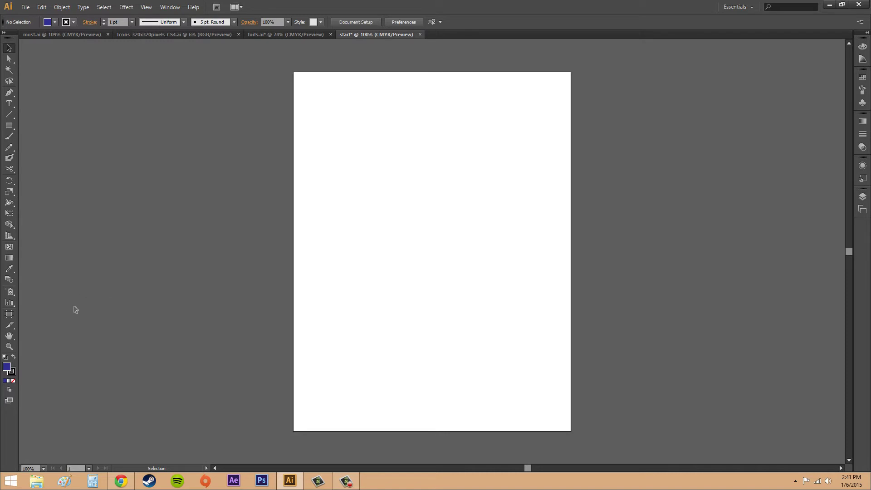
- With the Artboard tool, add Artboard 3 left of Artboard 1, then delete it
click(8, 315)
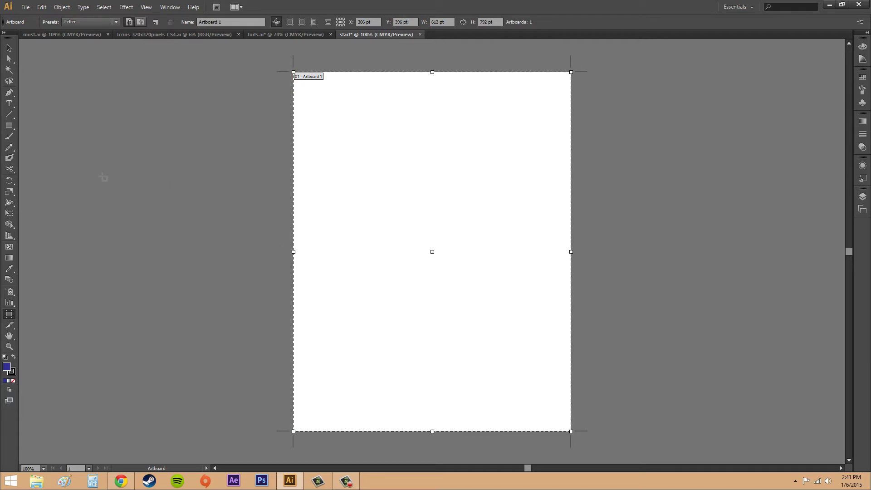
drag(104, 169, 251, 353)
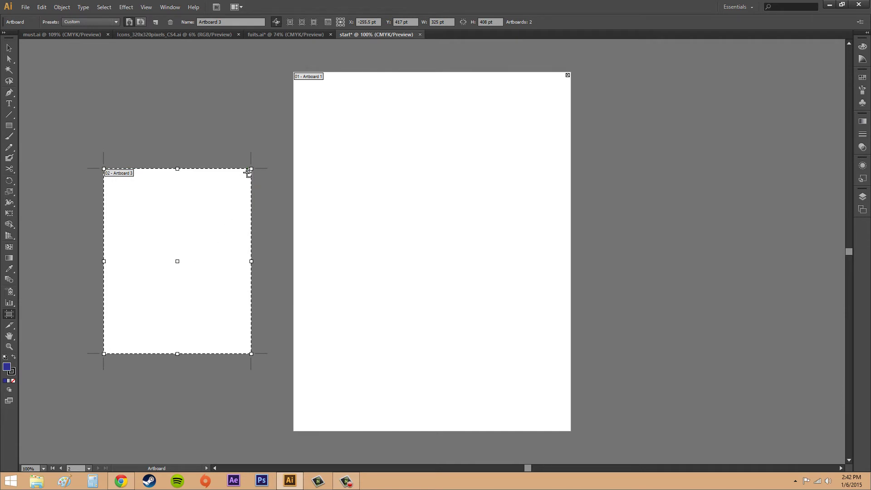
click(247, 172)
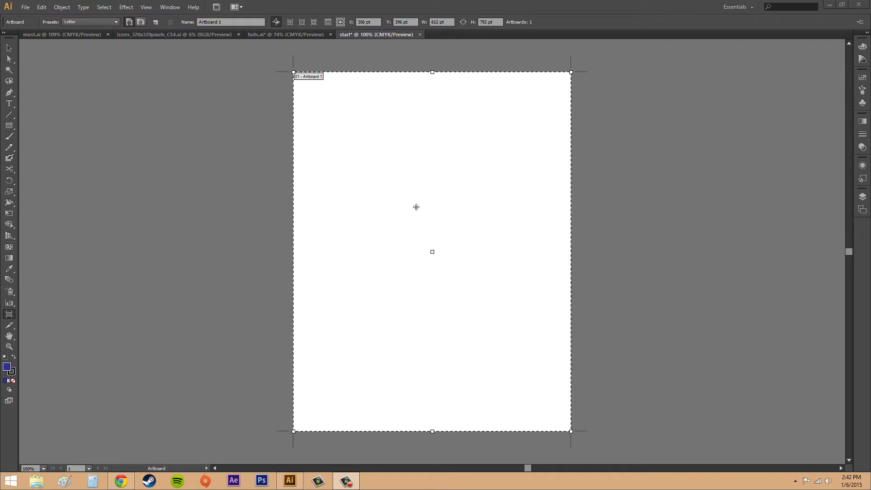
- Draw Artboard 4 over the middle of Artboard 1 and delete it
click(375, 138)
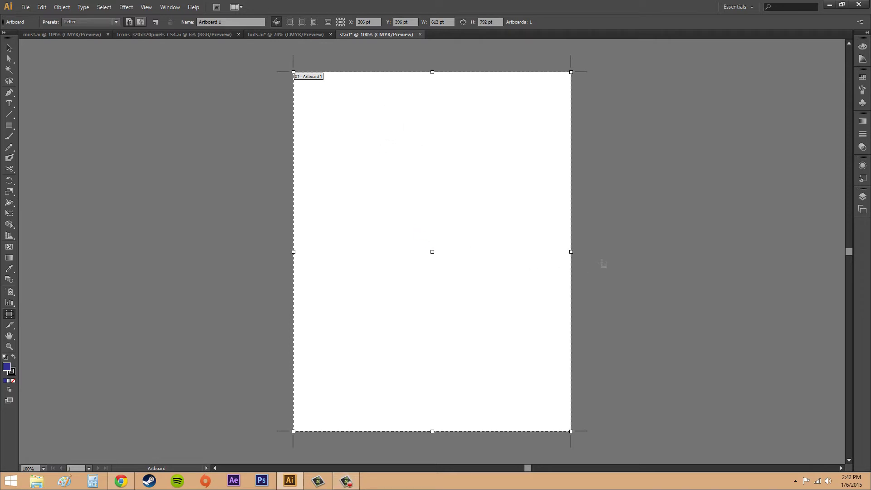
drag(395, 209, 501, 346)
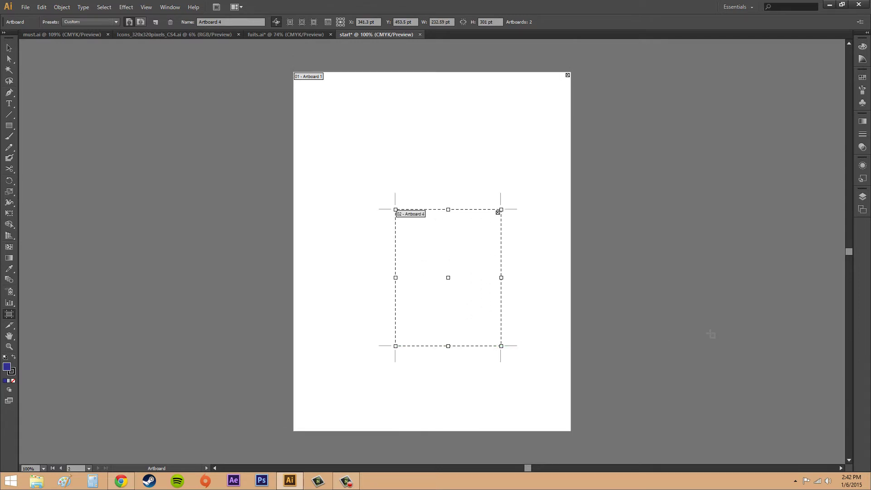
click(498, 212)
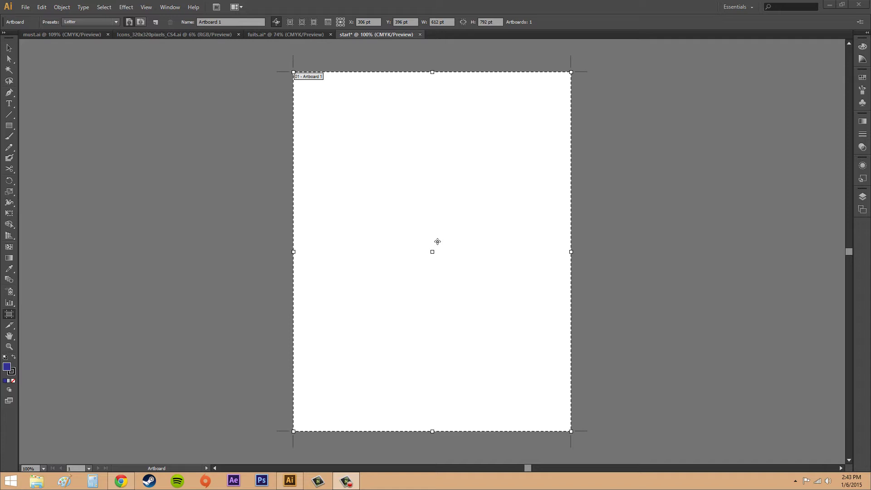
click(394, 228)
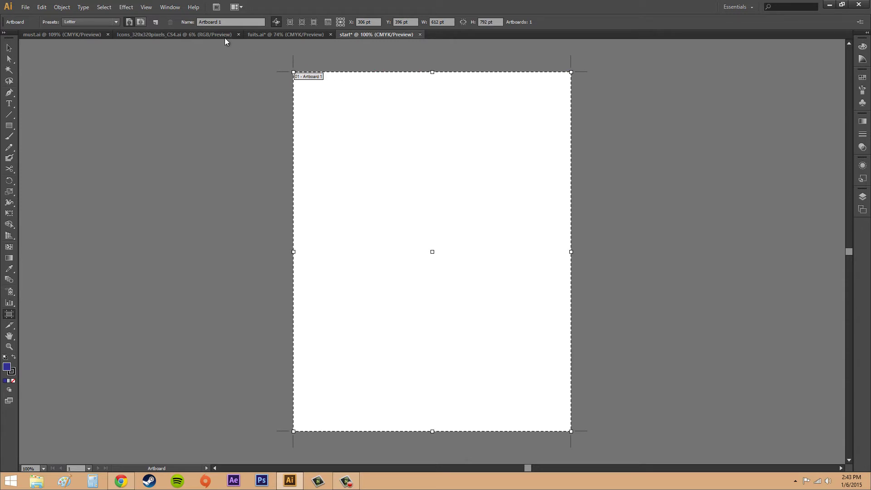
- Place a new Letter artboard left of Artboard 1 and select its name, Artboard 5
click(155, 22)
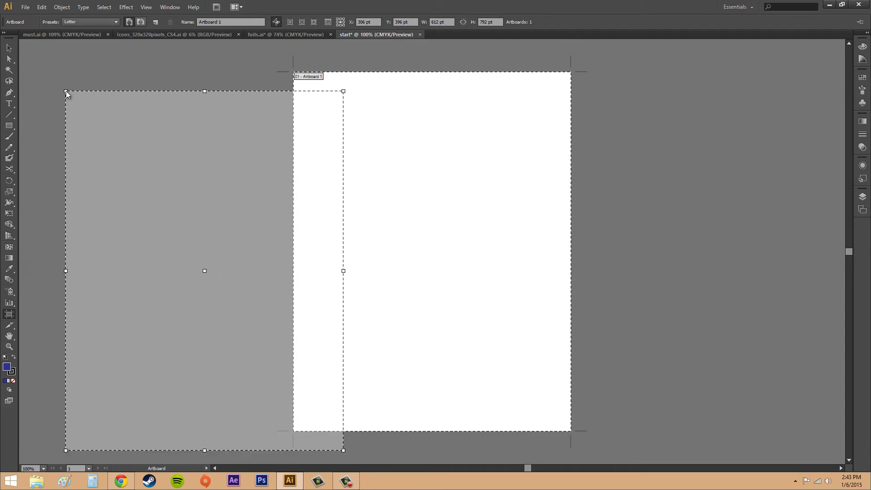
drag(530, 469, 520, 467)
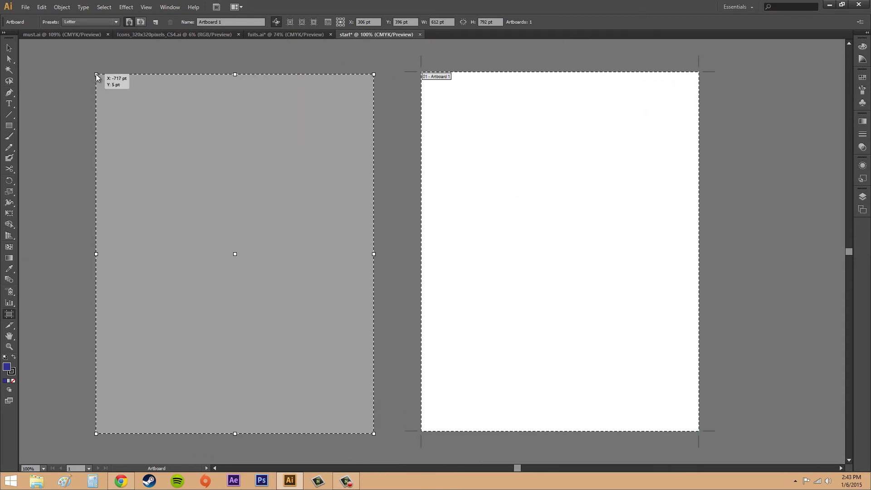
click(96, 75)
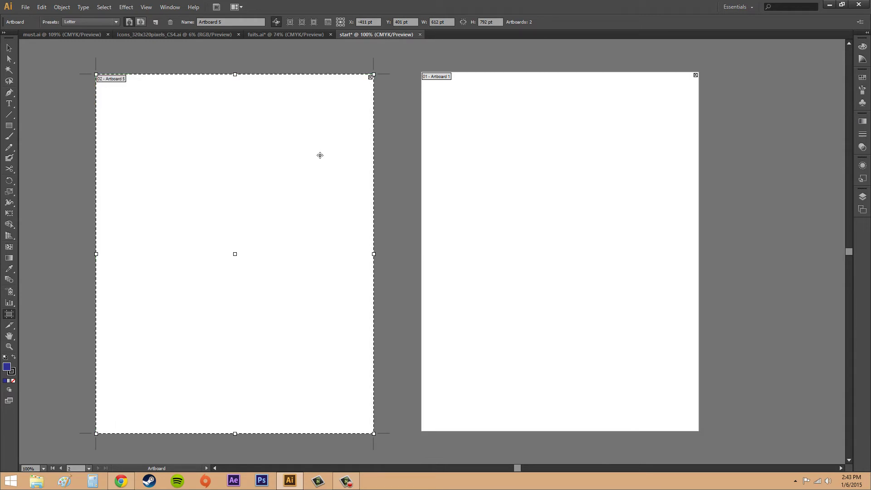
click(224, 21)
drag(234, 21, 194, 20)
click(196, 21)
key(alt)
- Place Letter Artboards 6 and 7 to the right of Artboard 1
click(156, 23)
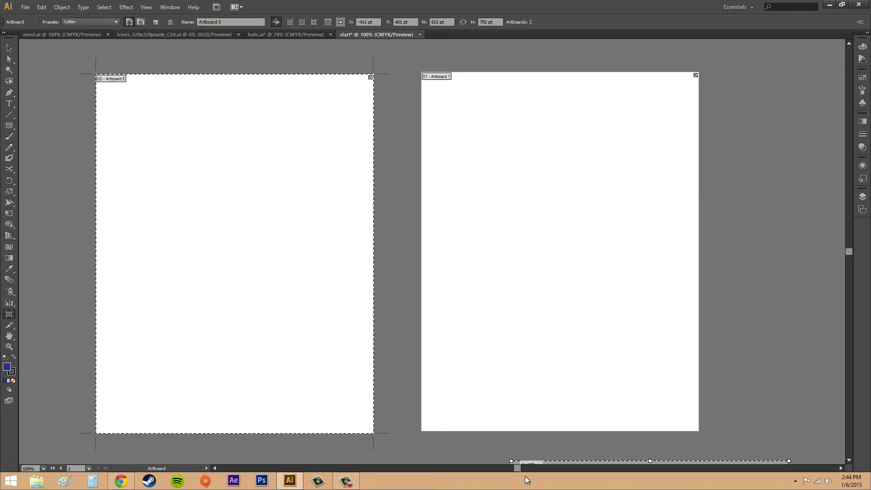
drag(521, 469, 561, 461)
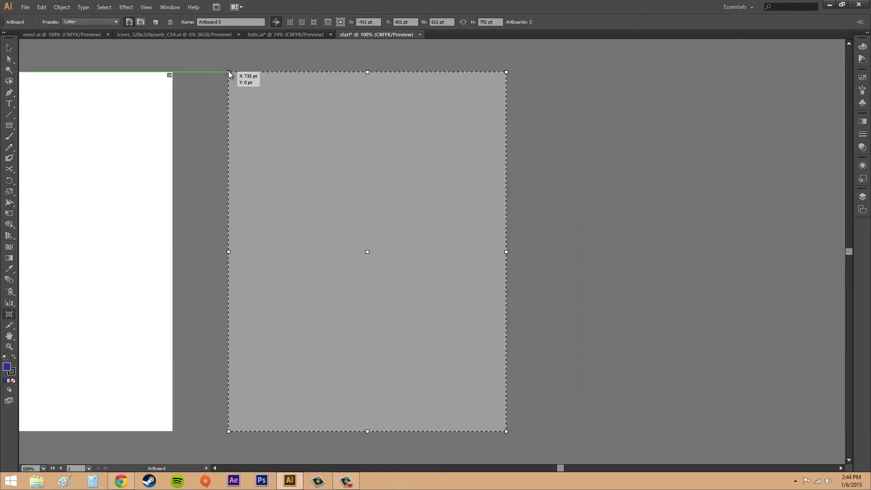
click(228, 71)
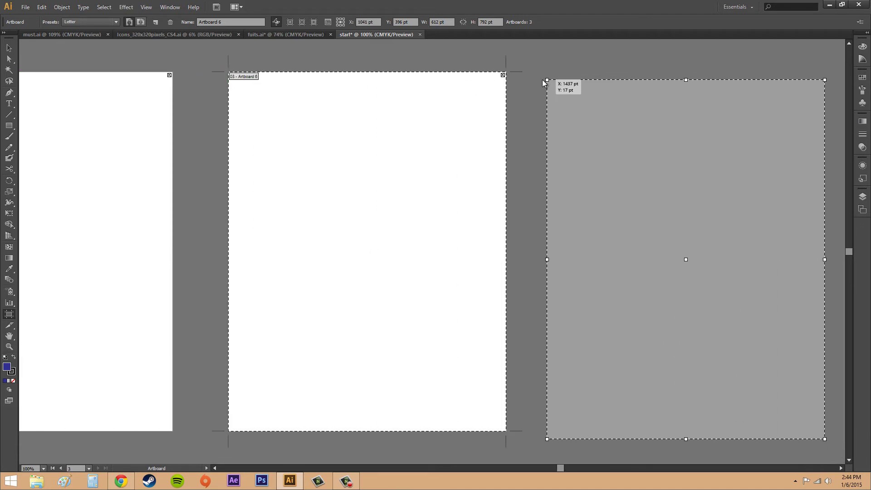
click(542, 73)
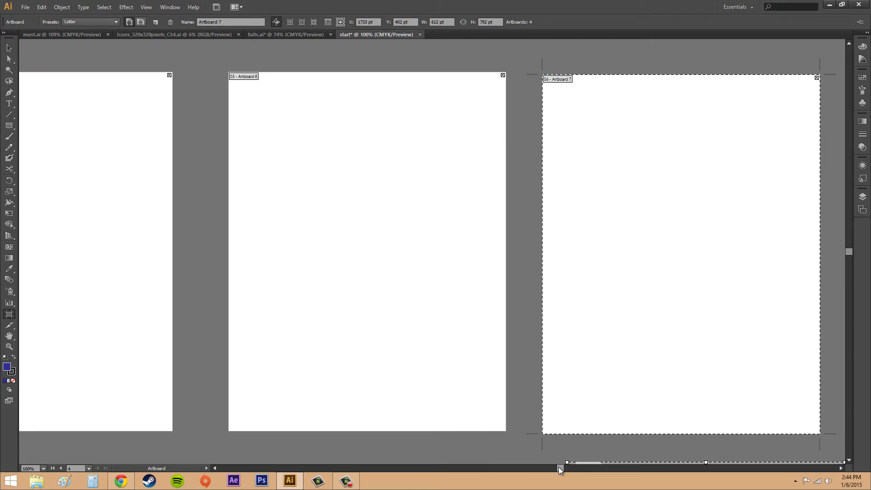
drag(559, 467, 236, 157)
- Cancel the pending artboard, step back to artboard 1, then jump to artboard 3 (Artboard 6)
right_click(195, 185)
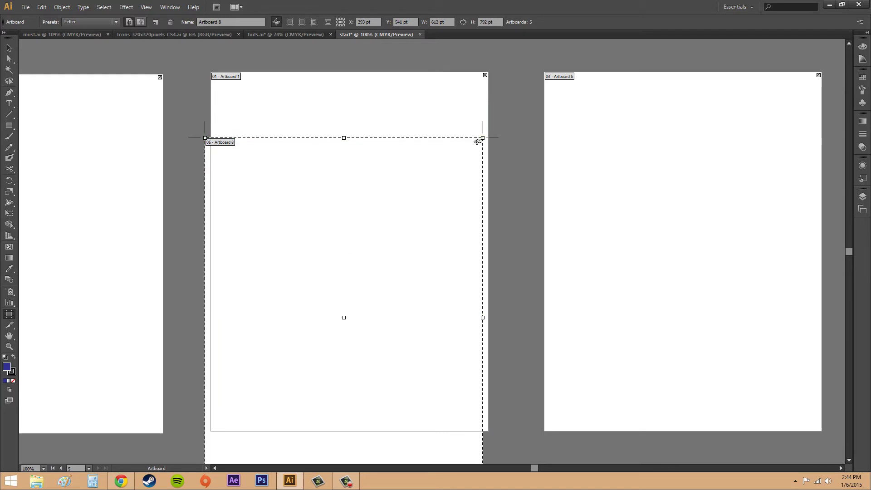
key(Escape)
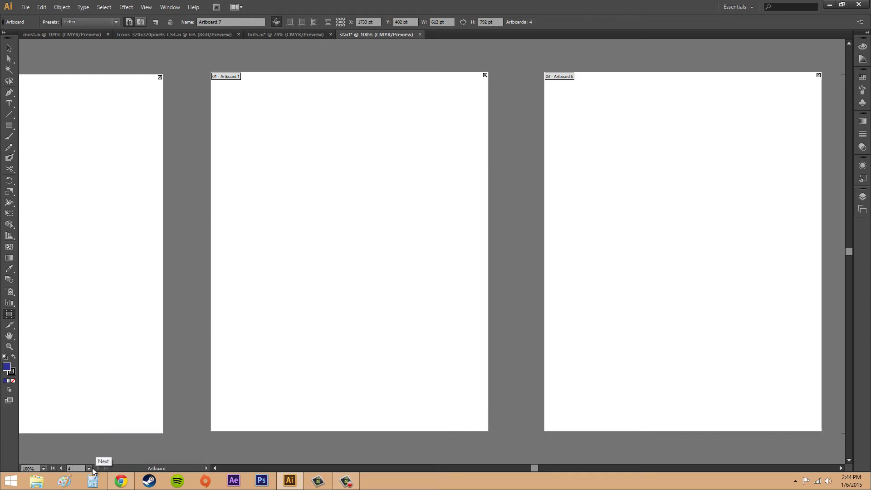
click(61, 468)
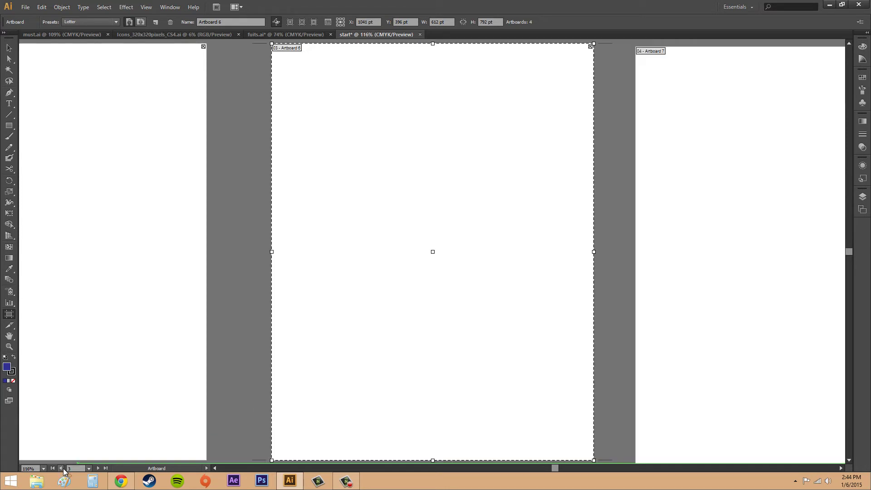
click(61, 468)
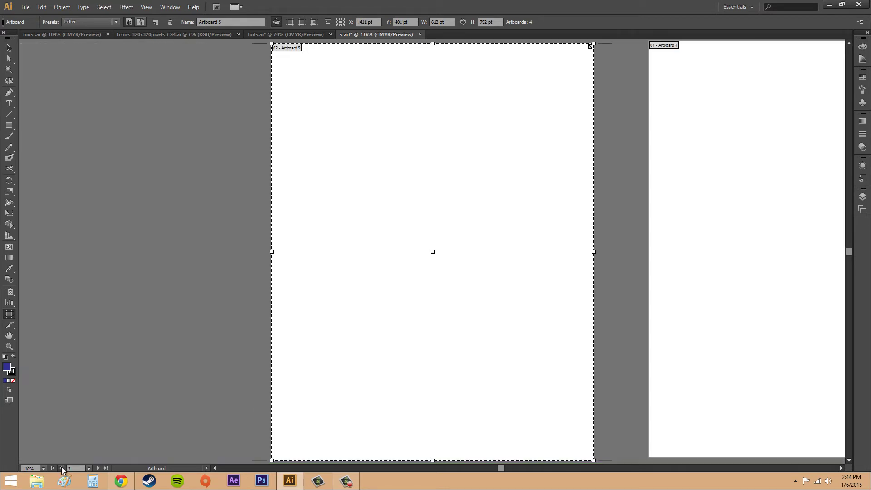
click(61, 468)
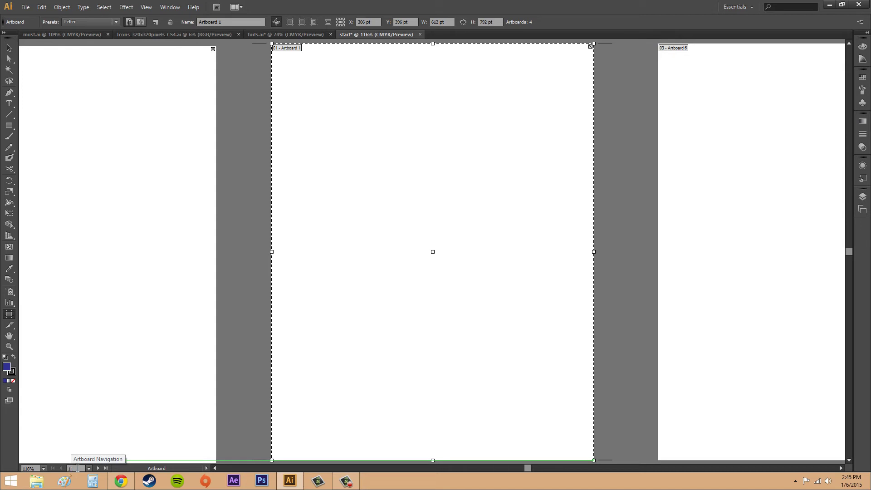
click(89, 469)
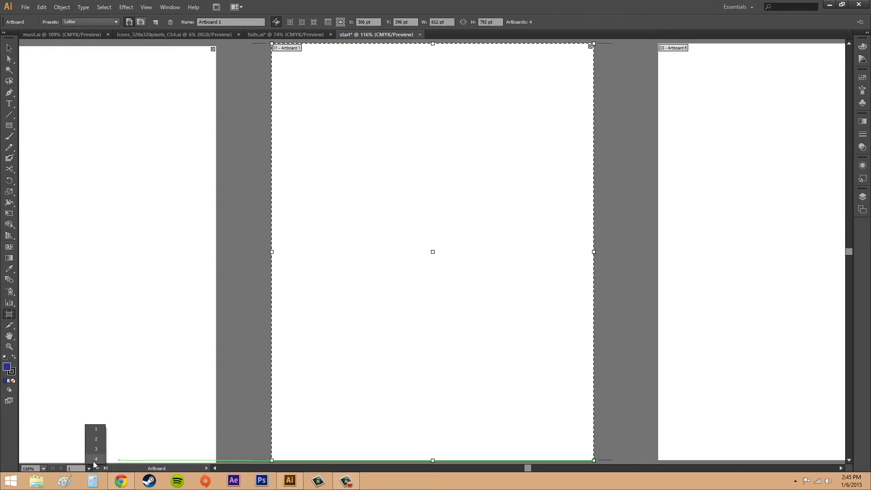
click(97, 449)
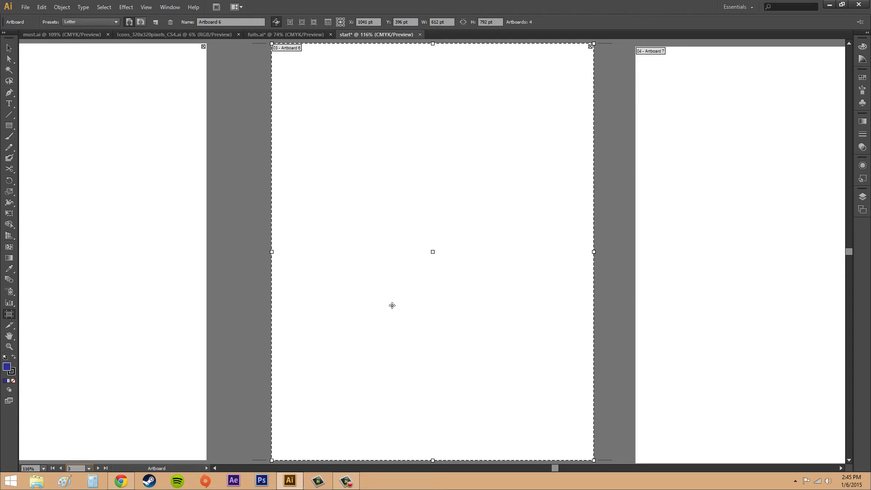
- Show the Artboards panel and move Artboard 7 up above Artboard 6
click(168, 8)
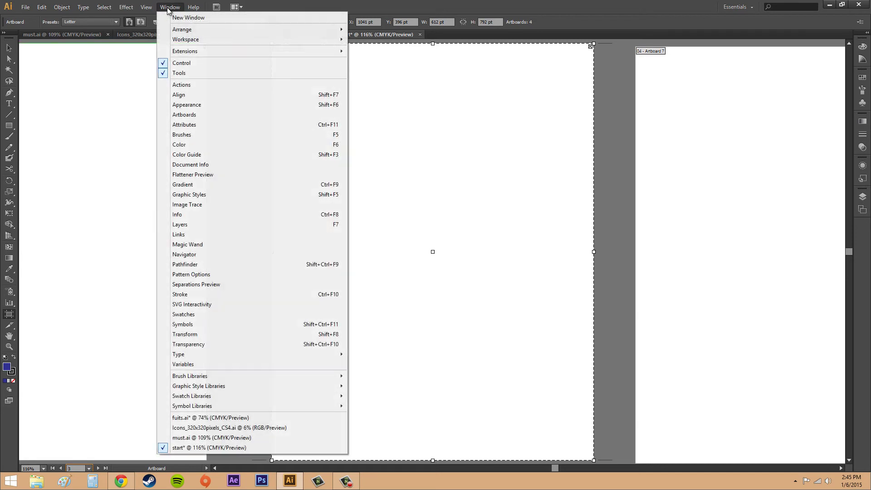
click(200, 114)
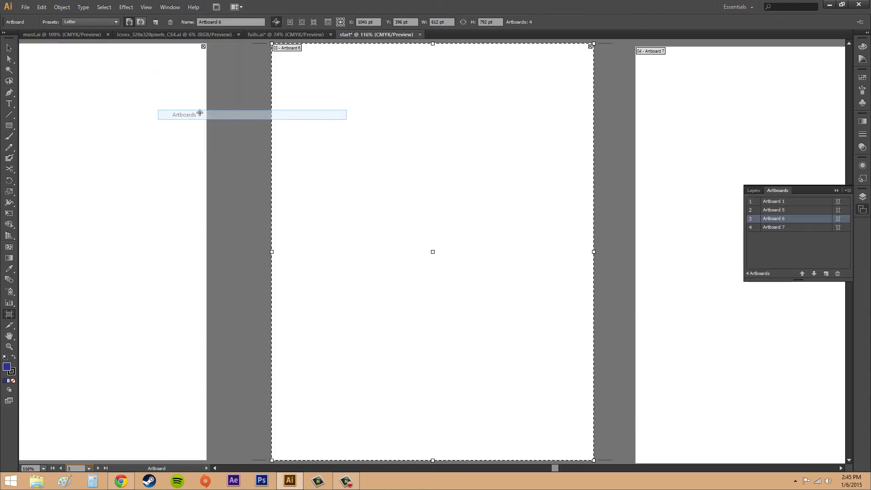
click(791, 209)
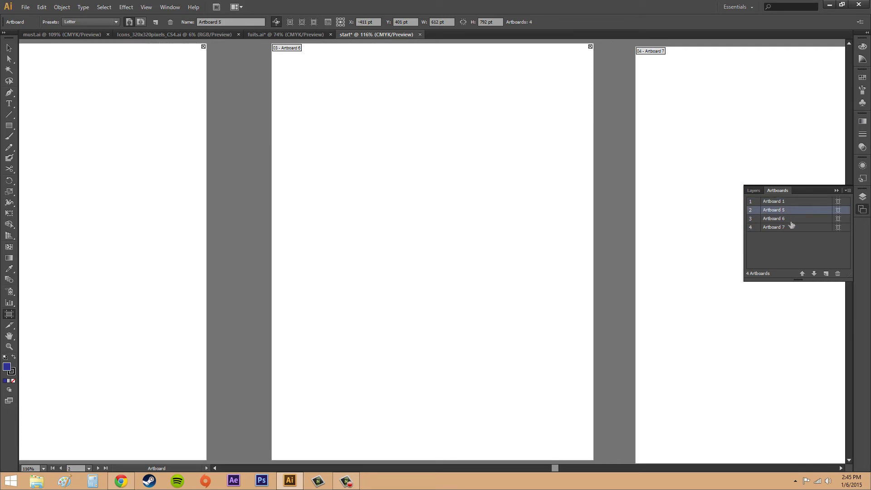
click(791, 222)
click(793, 227)
click(802, 273)
click(812, 274)
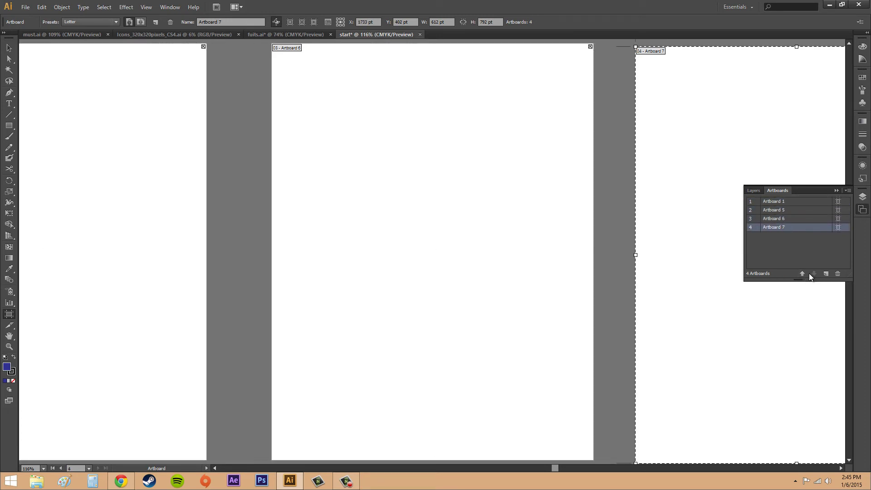
click(806, 273)
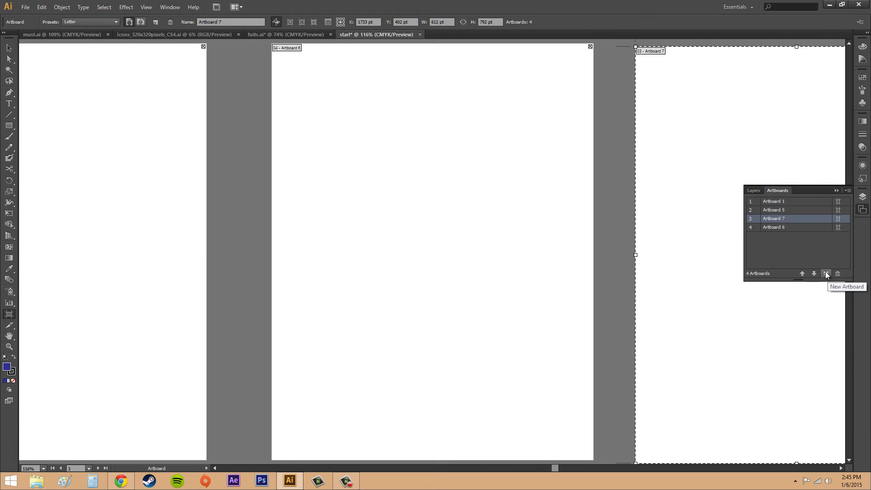
- Switch back and forth between the Layers and Artboards panel tabs
click(862, 200)
click(863, 209)
click(862, 198)
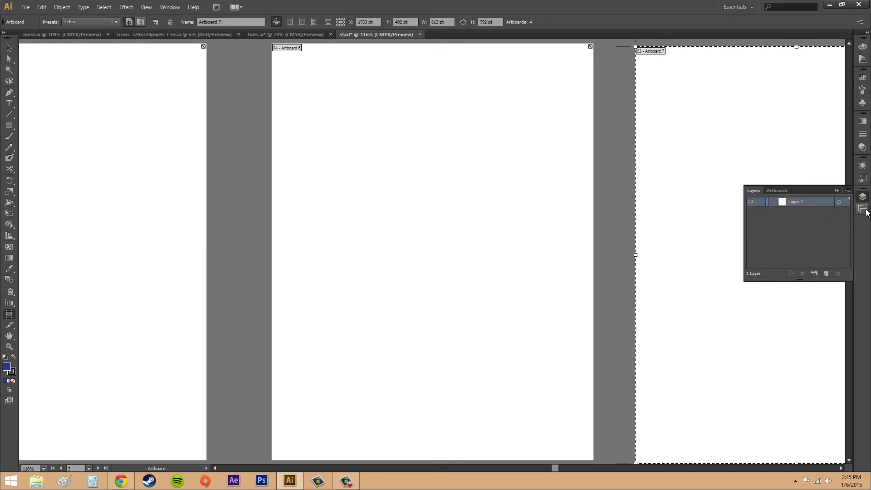
click(863, 209)
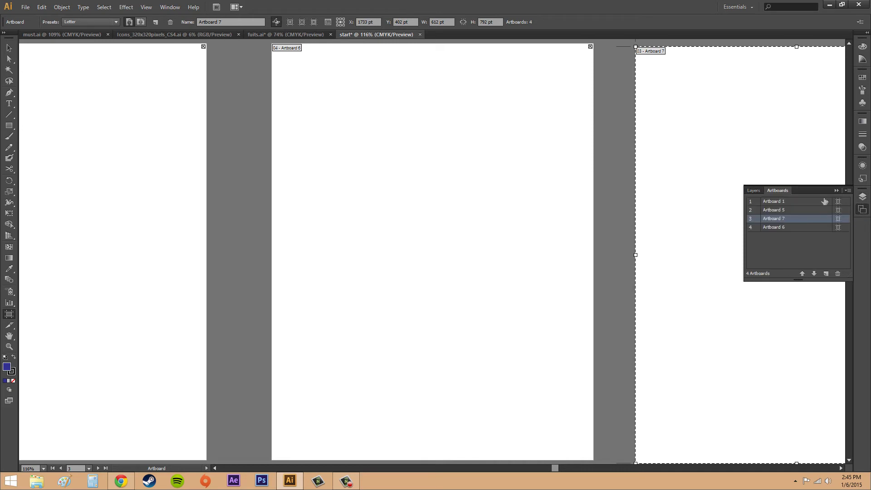
key(F10)
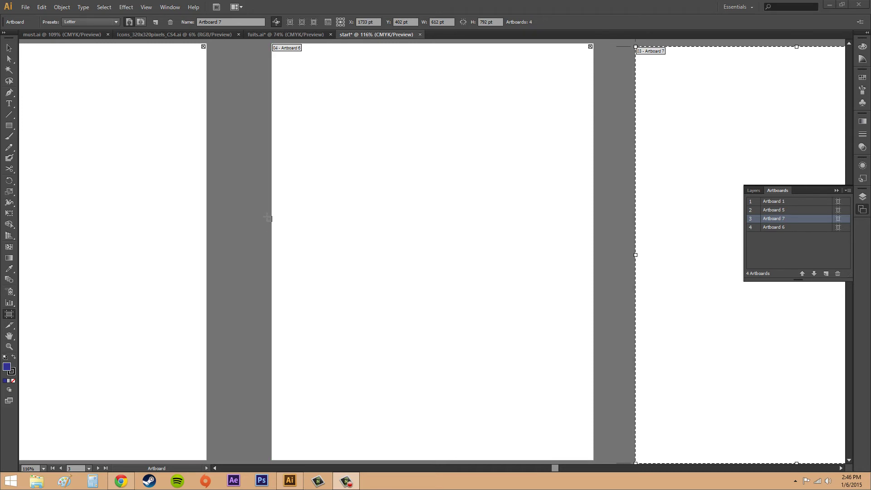
- Resize Artboard 7 to the iPad preset
drag(555, 468, 599, 471)
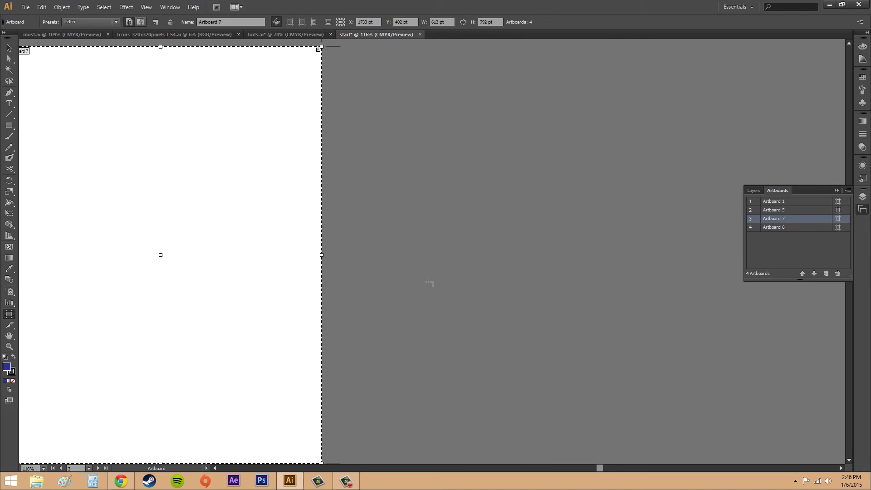
click(83, 23)
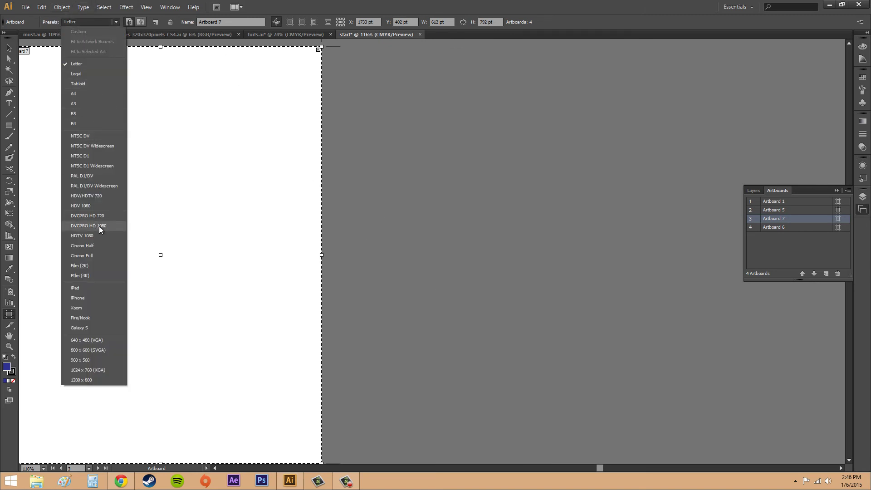
click(82, 288)
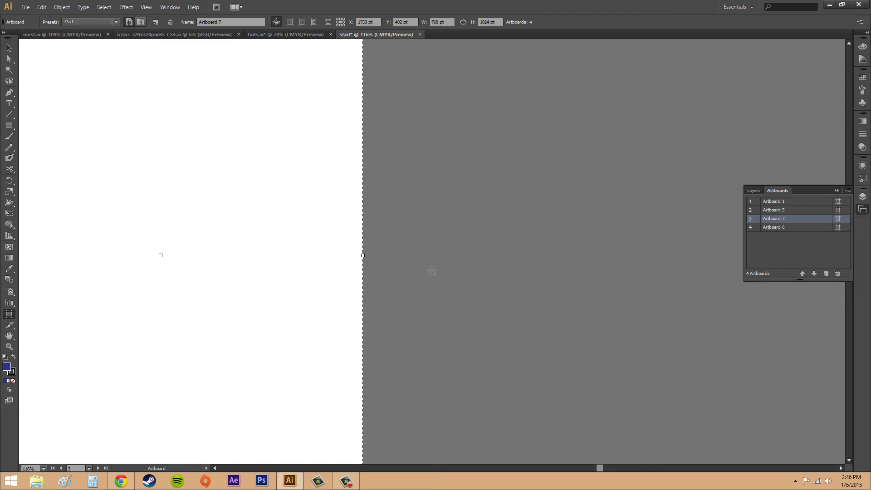
- Move the iPad-sized artboard further right, then delete it with its close icon
drag(603, 467, 582, 468)
drag(455, 285, 542, 298)
scroll(542, 297, up, 10)
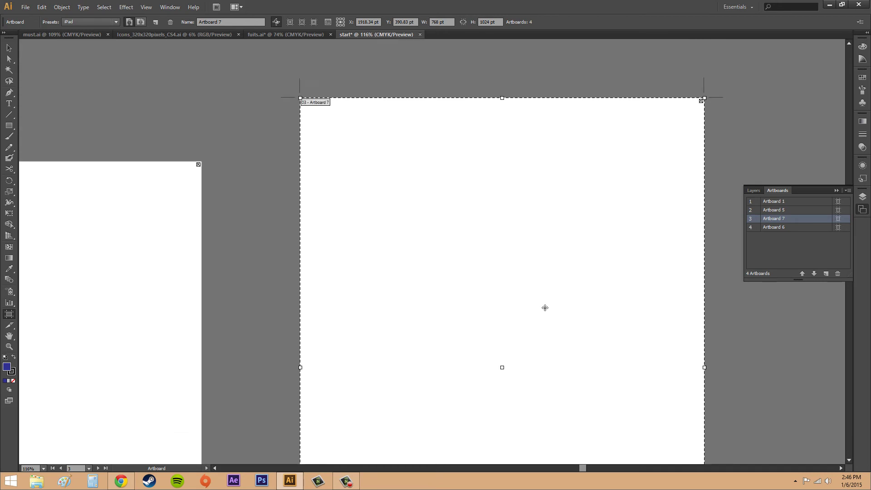
scroll(515, 279, down, 3)
scroll(447, 257, down, 3)
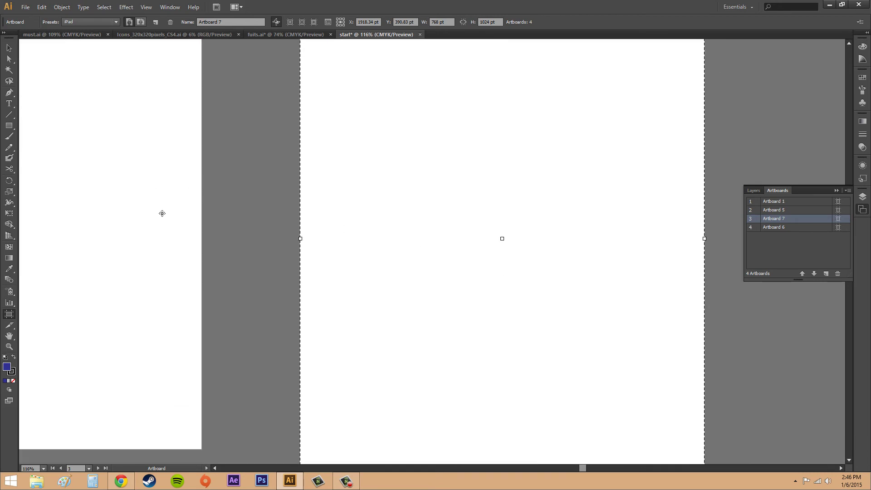
scroll(483, 305, up, 1)
scroll(483, 305, down, 1)
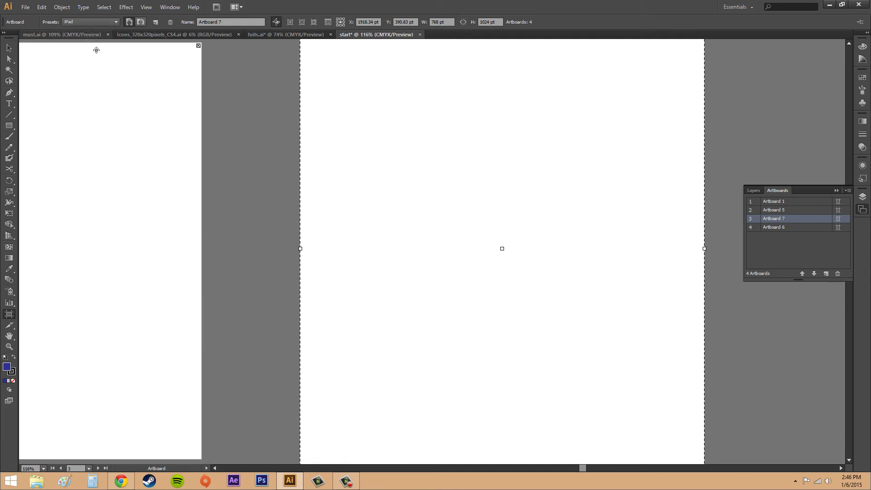
scroll(481, 179, up, 3)
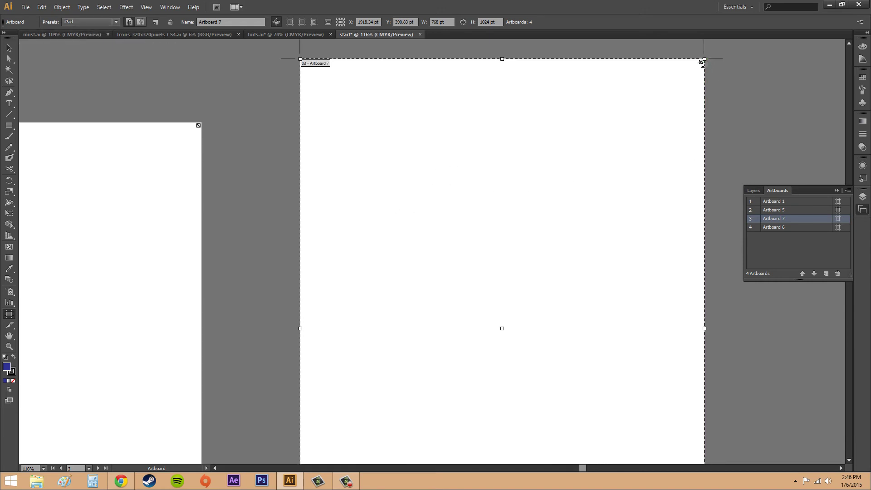
click(701, 63)
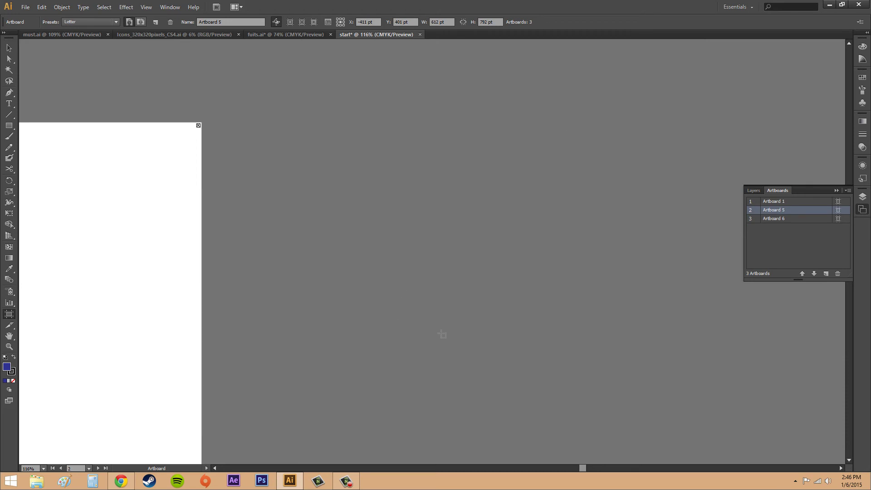
- Leave artboard editing for the Selection tool and reopen the Artboards list
key(Escape)
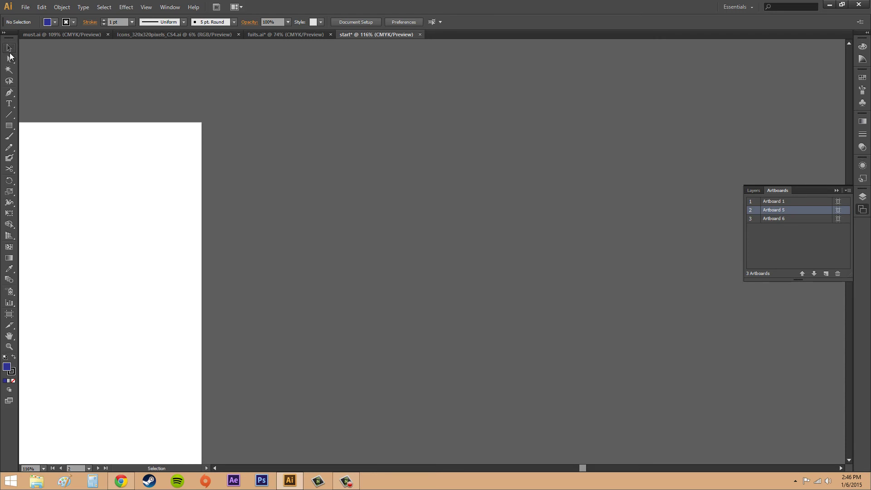
click(9, 314)
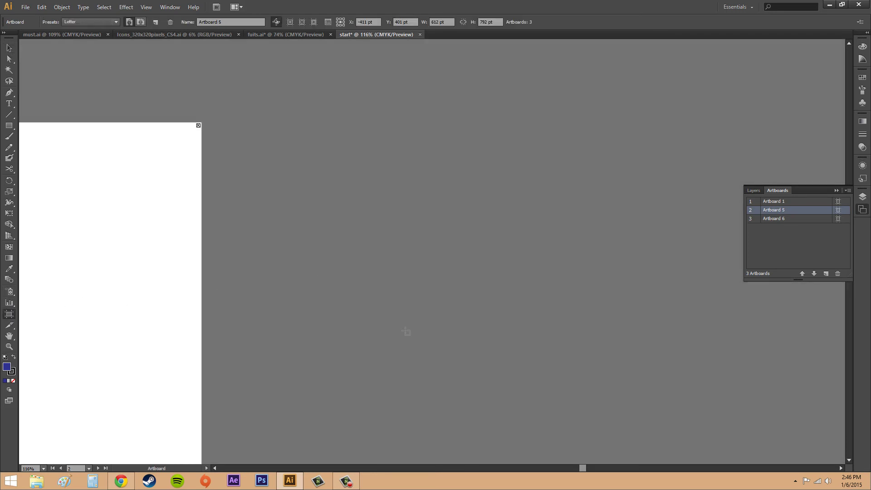
click(9, 48)
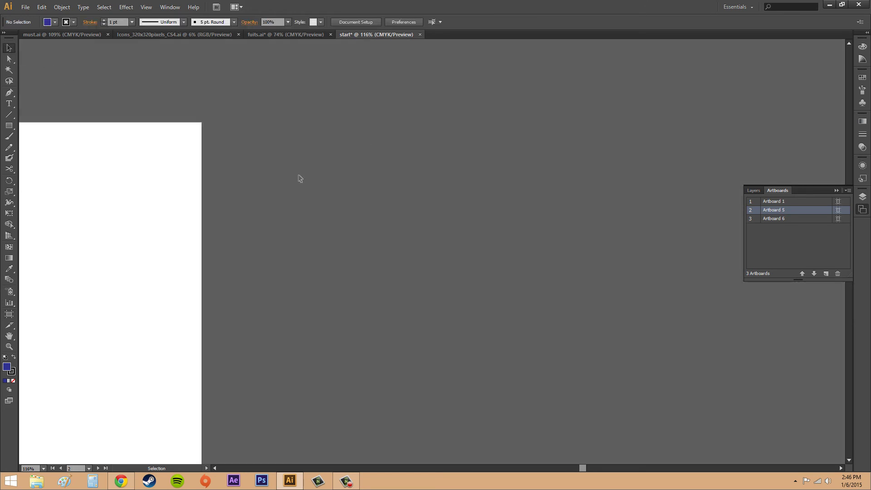
click(836, 190)
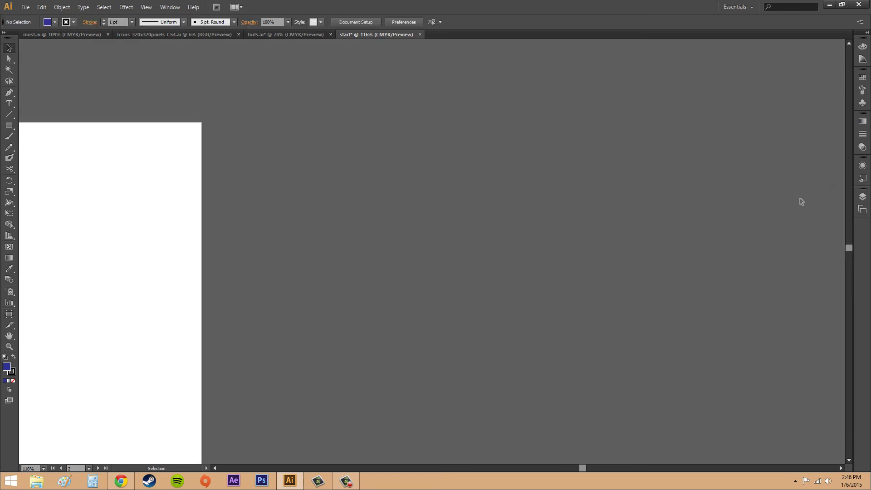
mouse_move(580, 467)
mouse_down()
mouse_move(551, 468)
mouse_move(576, 468)
mouse_up()
click(862, 211)
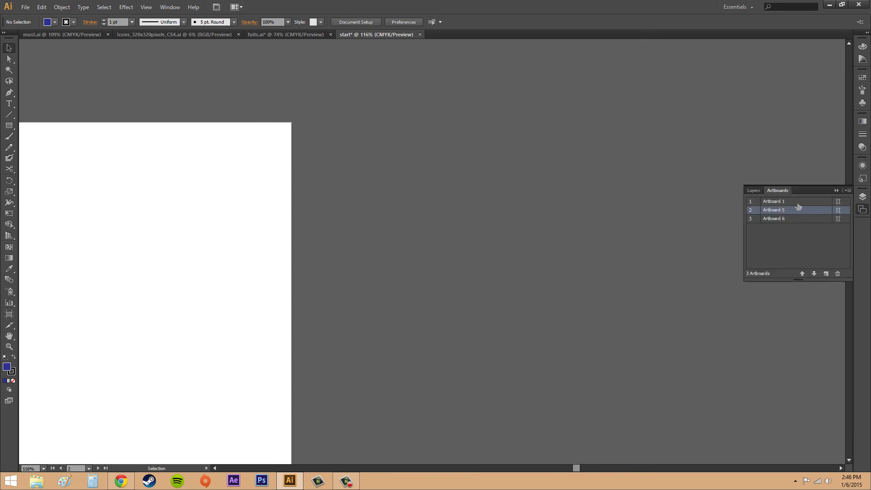
- Delete Artboard 1 and Artboard 5 with the Artboards panel's trash button
click(797, 204)
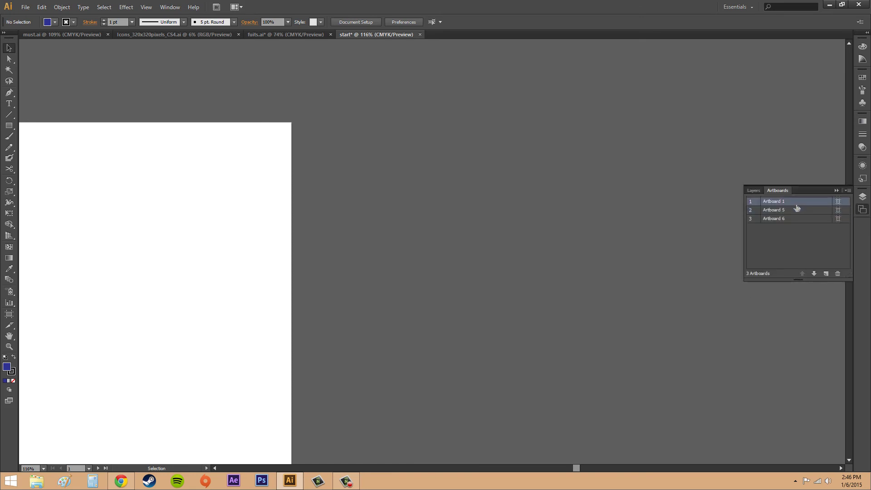
click(837, 273)
click(795, 209)
click(795, 203)
click(837, 274)
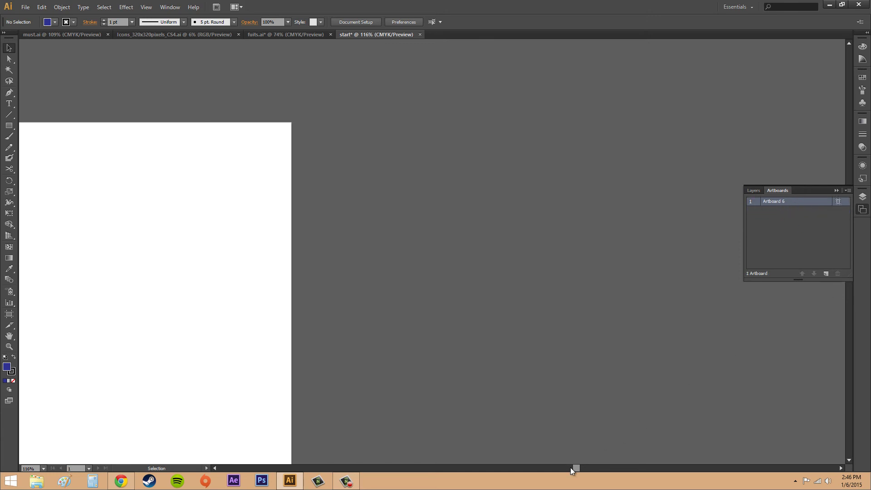
mouse_move(554, 471)
mouse_down()
mouse_move(481, 470)
mouse_move(538, 469)
mouse_up()
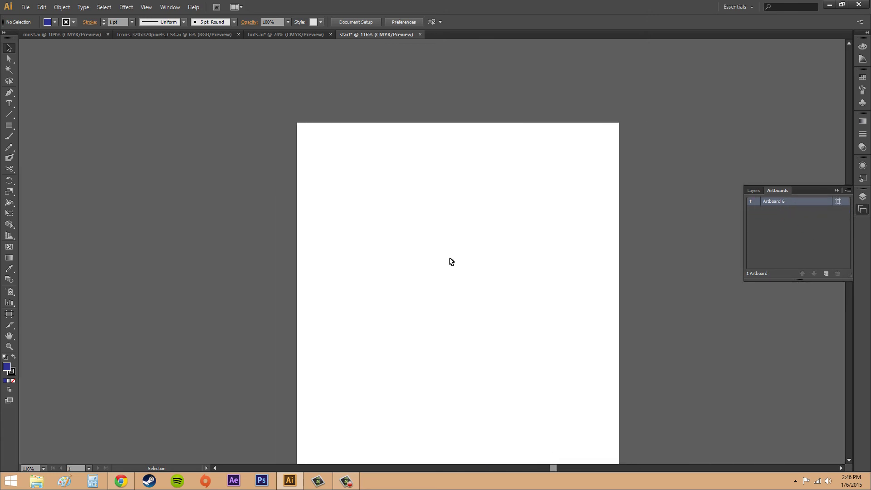
- Fit Artboard 6 in the window and collapse the Artboards panel
click(170, 8)
mouse_move(147, 7)
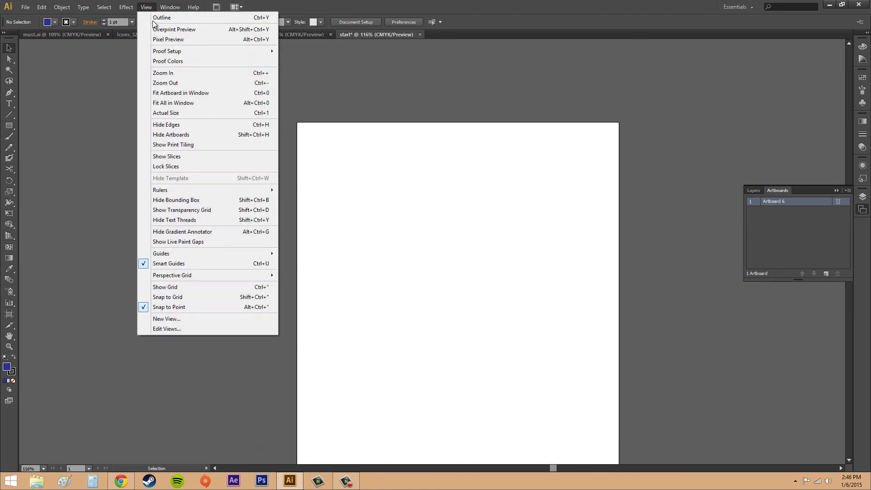
click(172, 93)
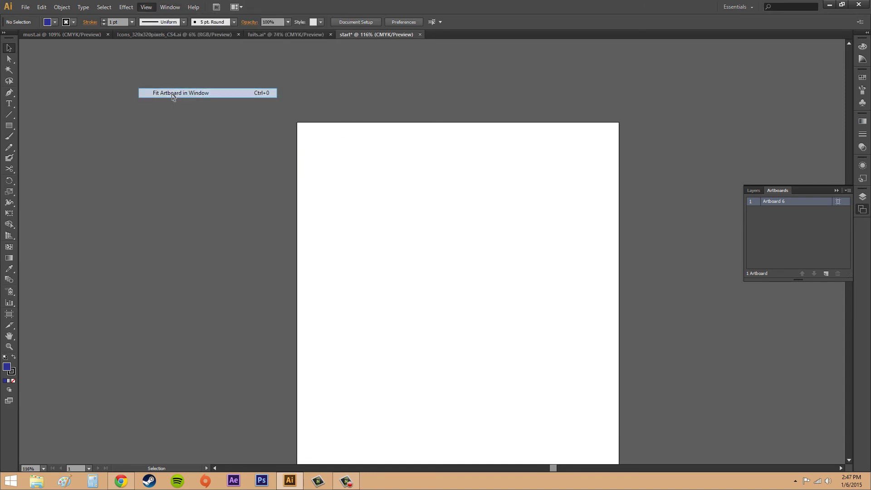
click(146, 7)
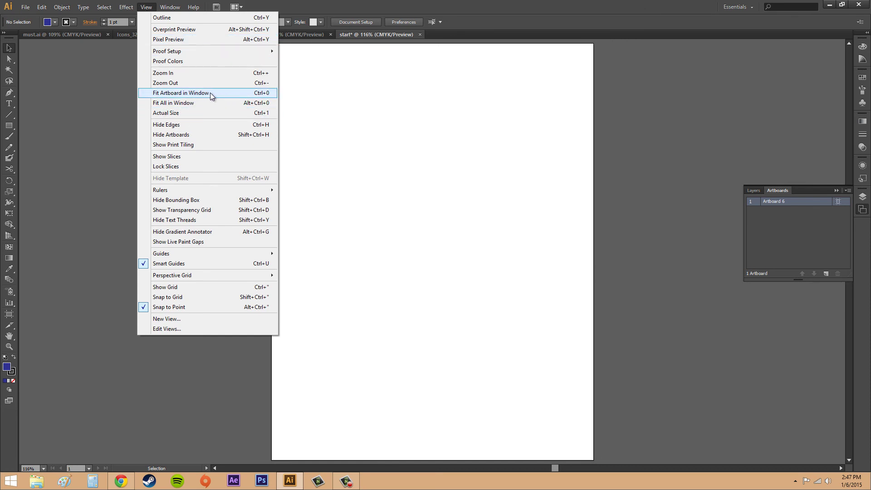
click(834, 192)
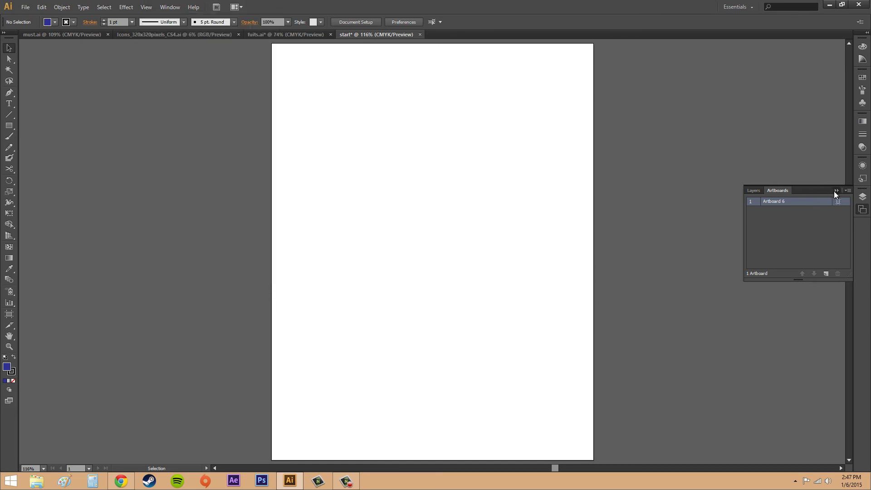
click(835, 191)
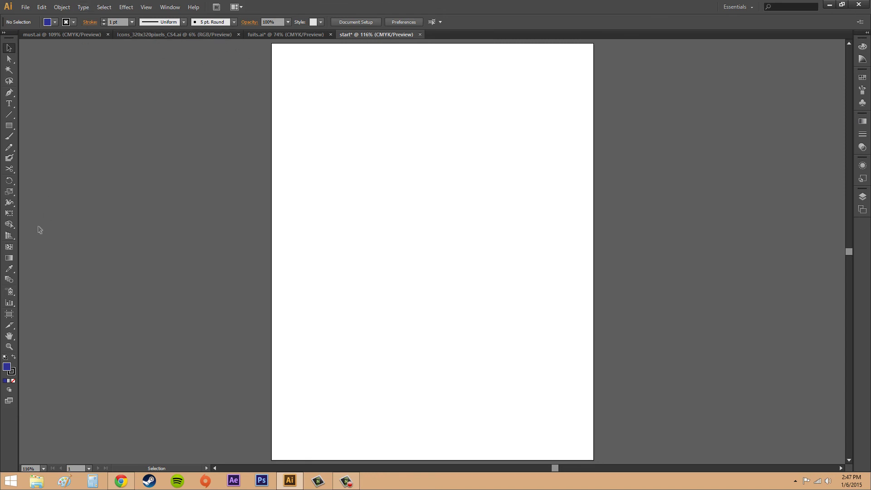
- With the Artboard tool, drag out Artboards 9, 10 and 11 to the right of Artboard 6
click(9, 316)
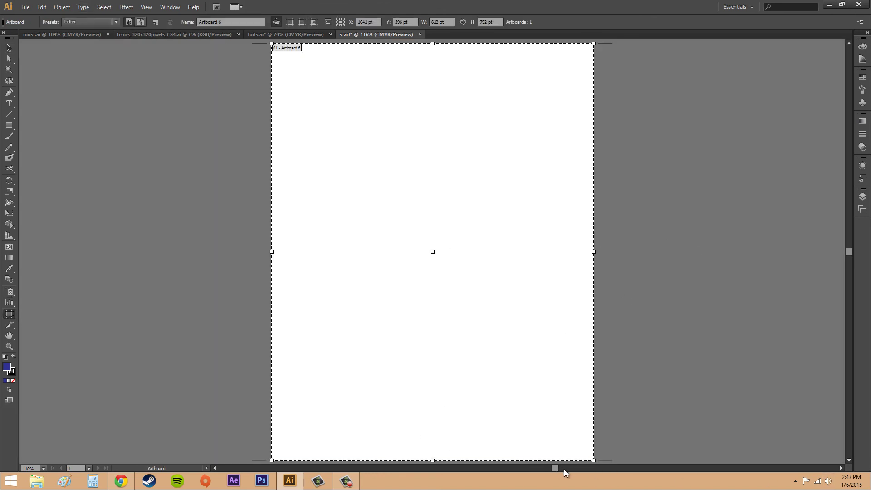
drag(566, 469, 587, 469)
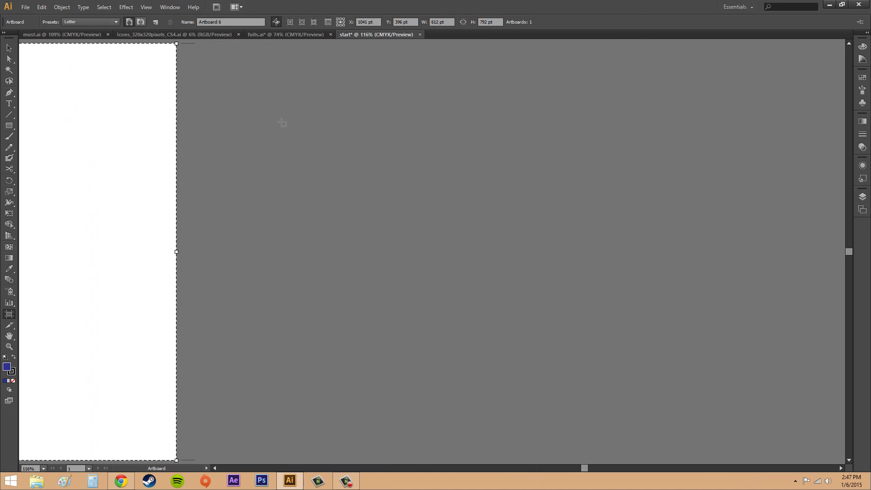
drag(264, 106, 442, 252)
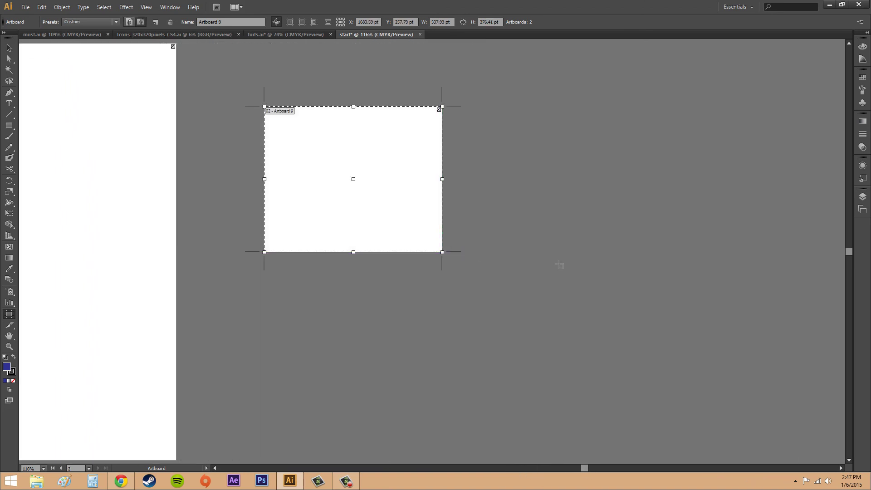
drag(536, 245, 727, 411)
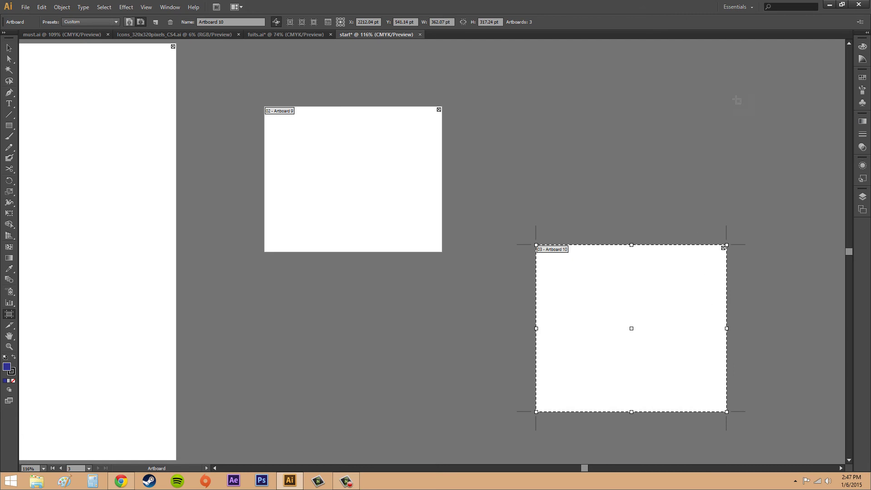
drag(792, 93, 791, 259)
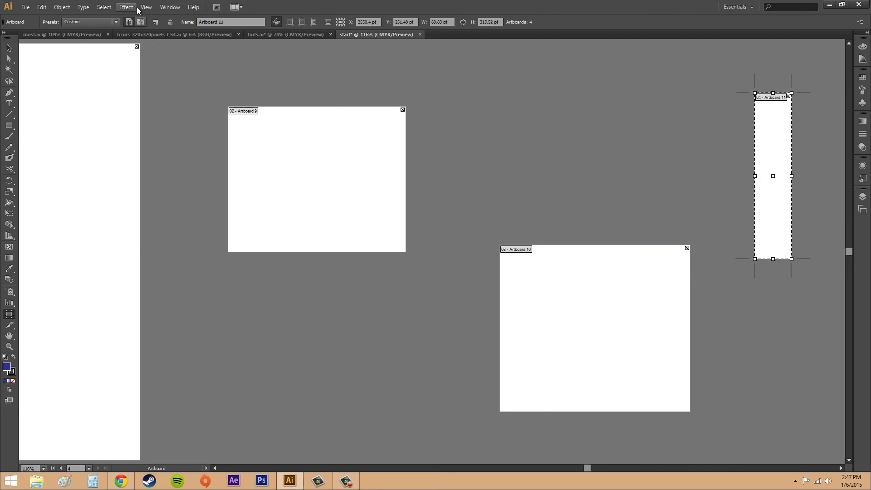
click(164, 7)
- Fit all artboards in the window, then delete Artboards 10, 11 and 9
mouse_move(146, 7)
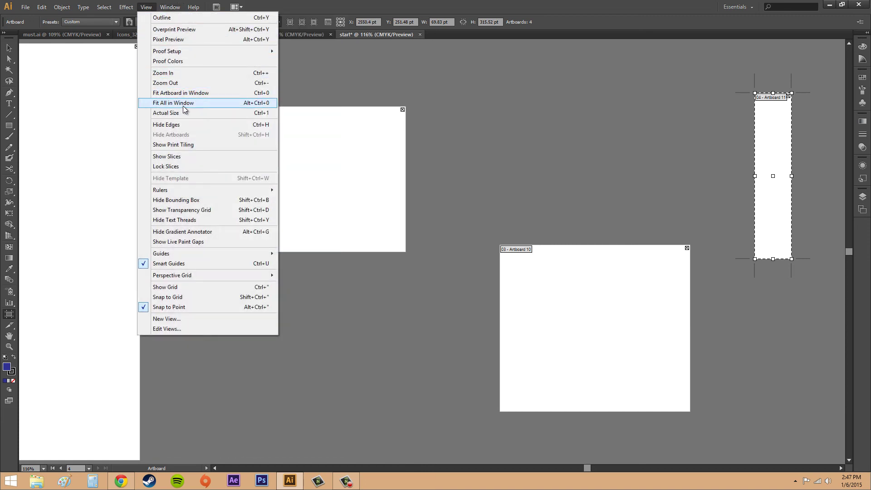
click(184, 105)
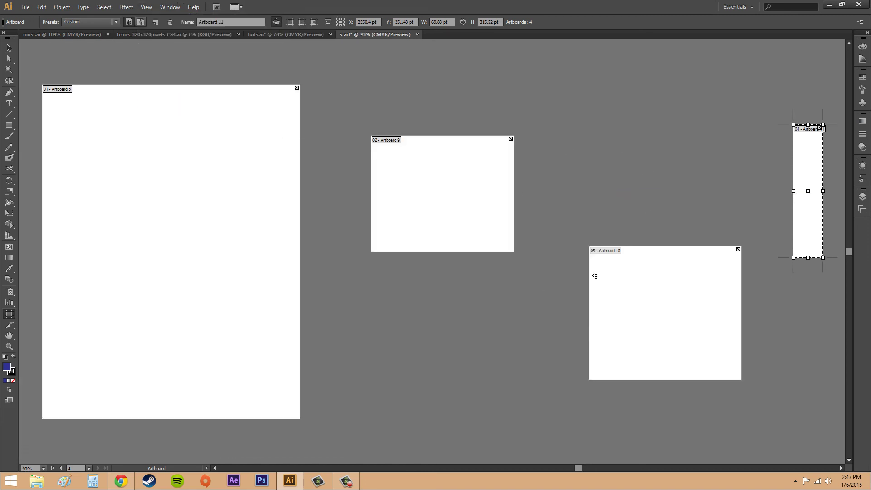
click(738, 249)
click(819, 128)
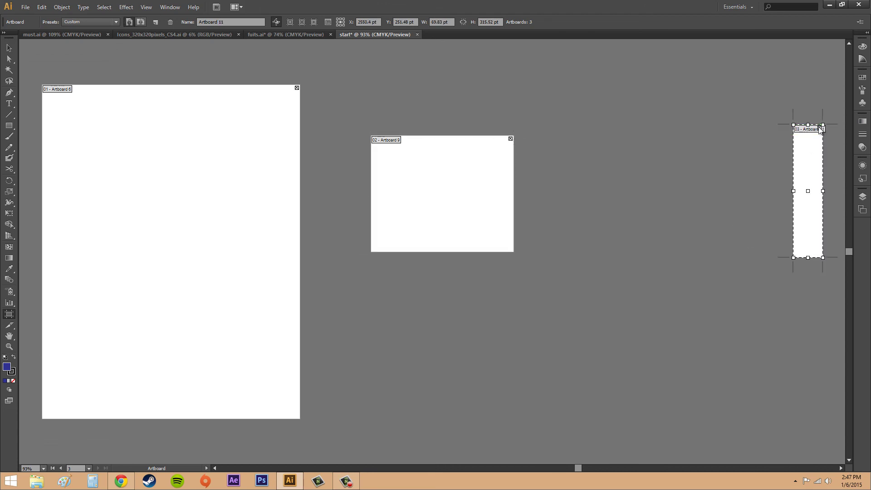
click(821, 130)
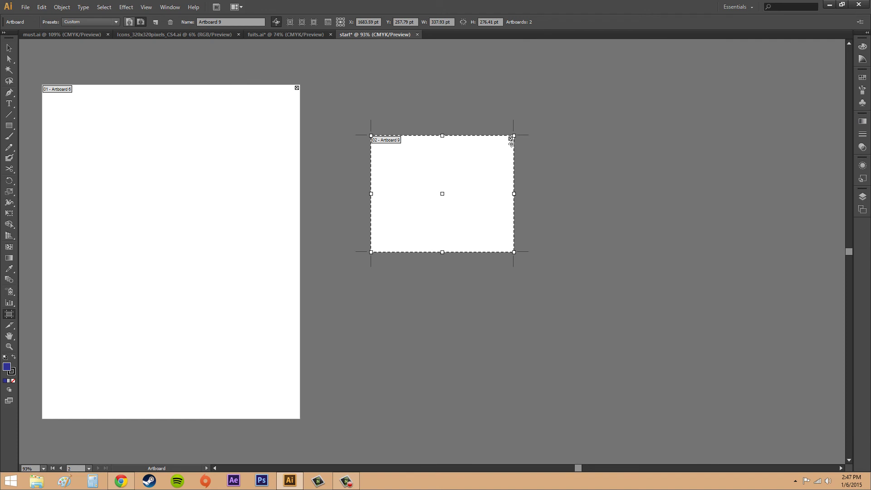
click(510, 139)
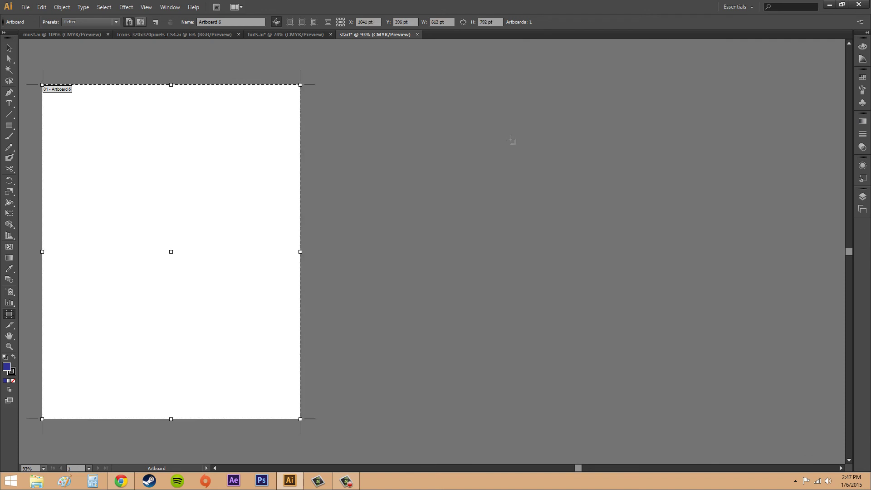